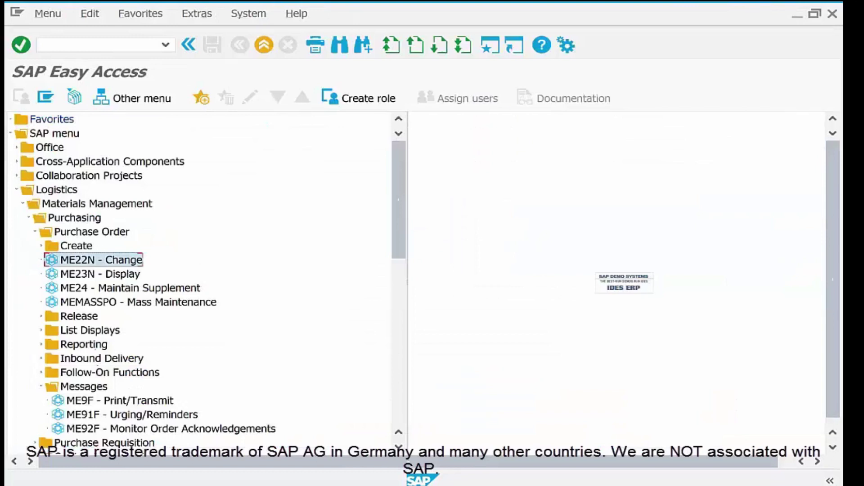
Open the MIGO Goods Receipt transaction from the purchase order follow-on functions
{"action": "left_click", "coordinate": [110, 373]}
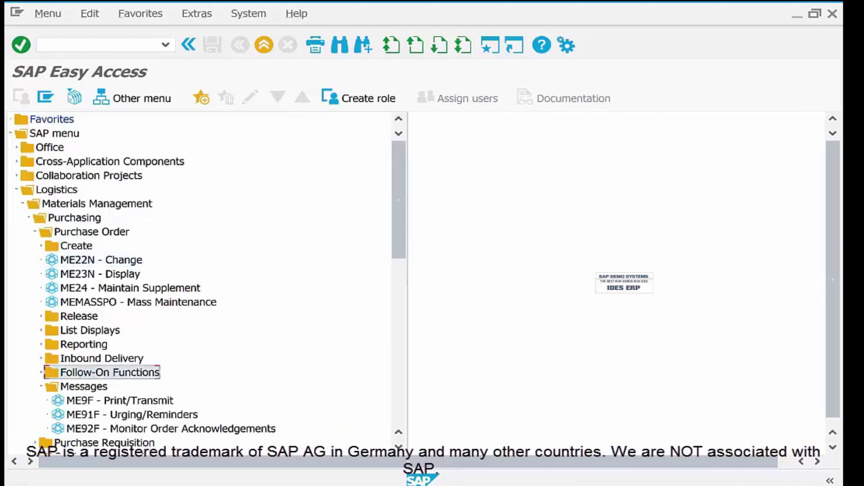
{"action": "key", "text": "Return"}
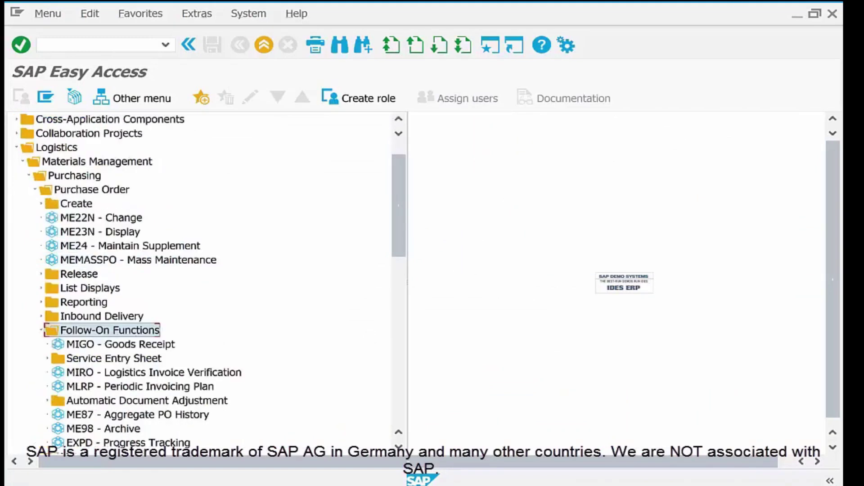
{"action": "left_click", "coordinate": [121, 344]}
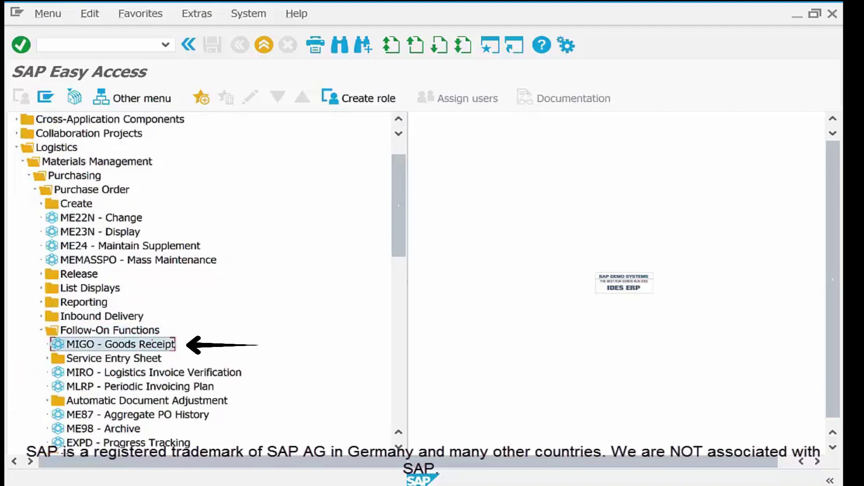
{"action": "key", "text": "Return"}
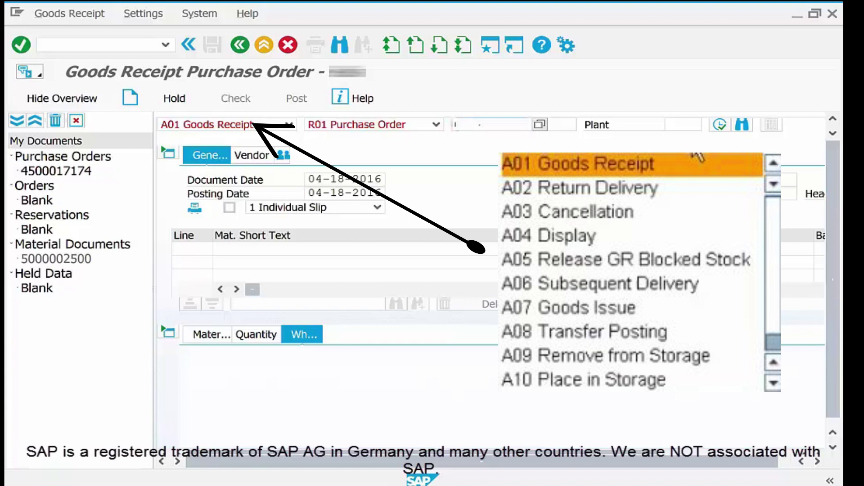
Choose A01 Goods Receipt with R01 Purchase Order as the reference, and set the status information to show the transaction
{"action": "left_click", "coordinate": [698, 162]}
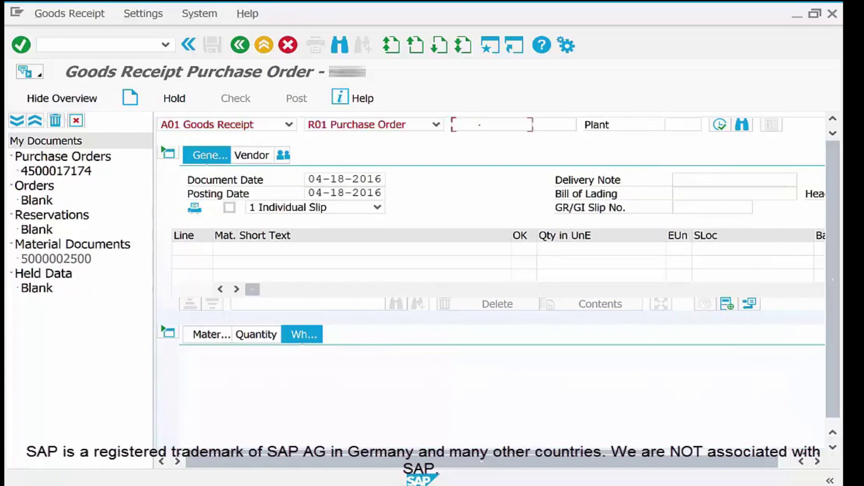
{"action": "left_click", "coordinate": [615, 198]}
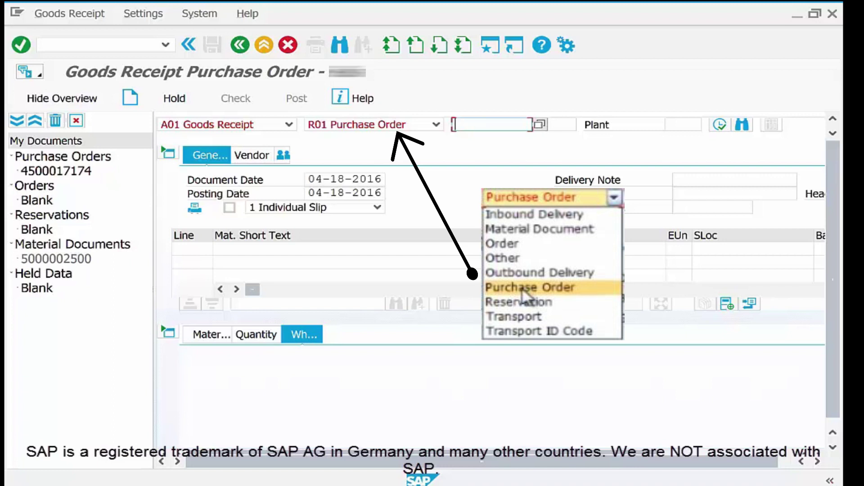
{"action": "left_click", "coordinate": [523, 290]}
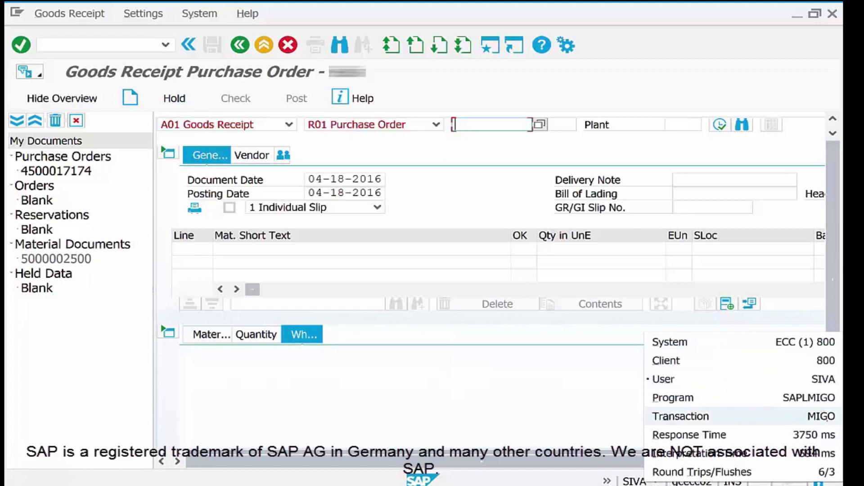
{"action": "left_click", "coordinate": [681, 416]}
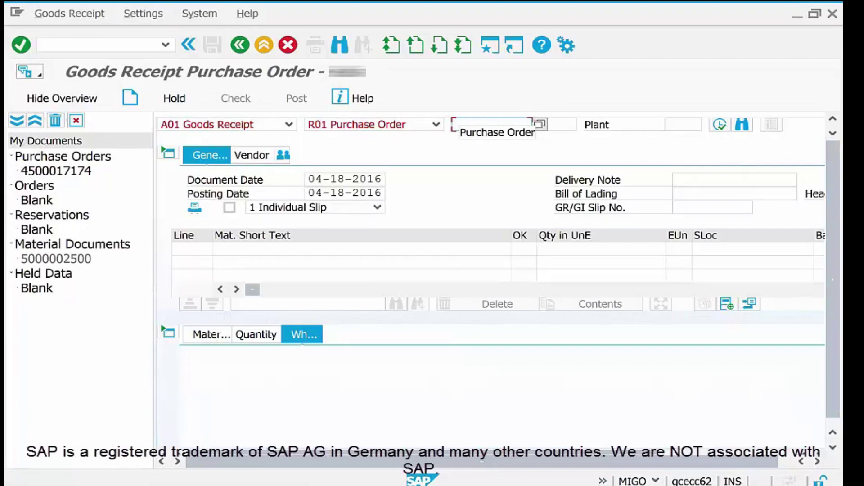
Search for the purchase order through Purchasing Documents per Vendor, using vendor 1222 and purchasing organization 3000
{"action": "key", "text": "Return"}
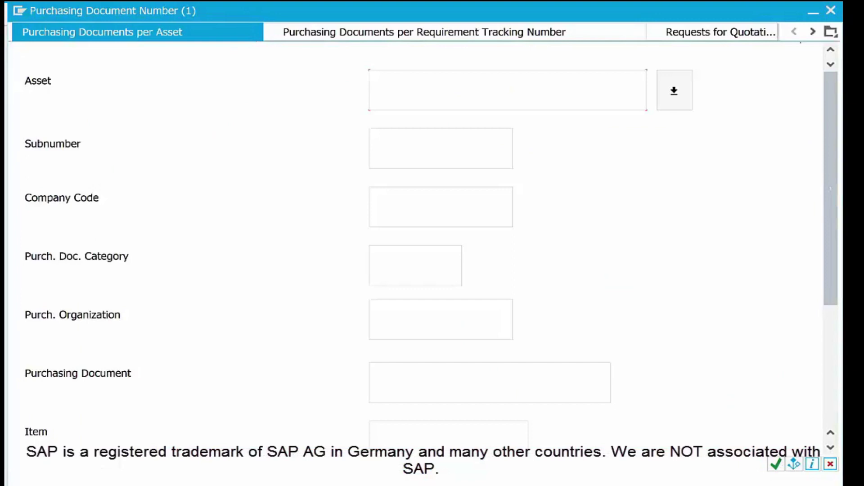
{"action": "left_click", "coordinate": [832, 31]}
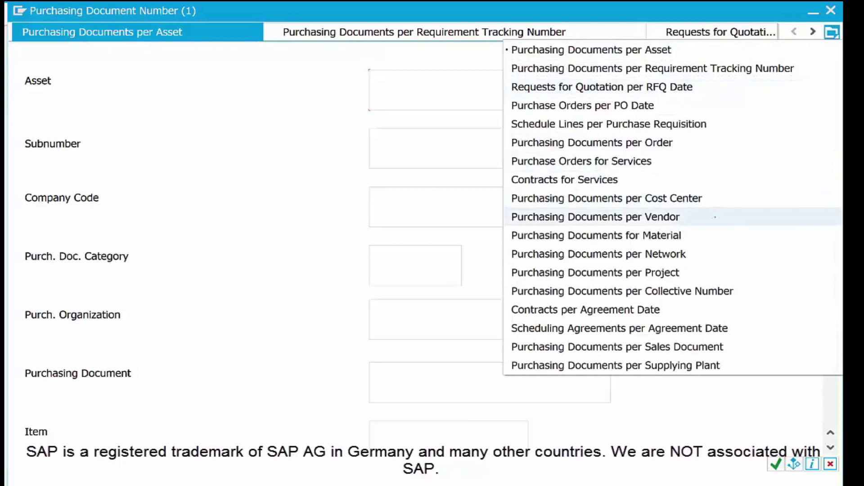
{"action": "left_click", "coordinate": [715, 217]}
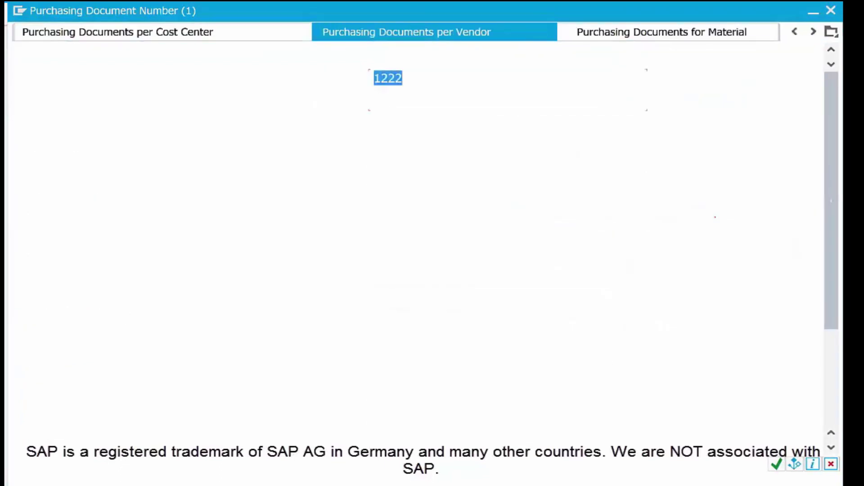
{"action": "left_click", "coordinate": [442, 88]}
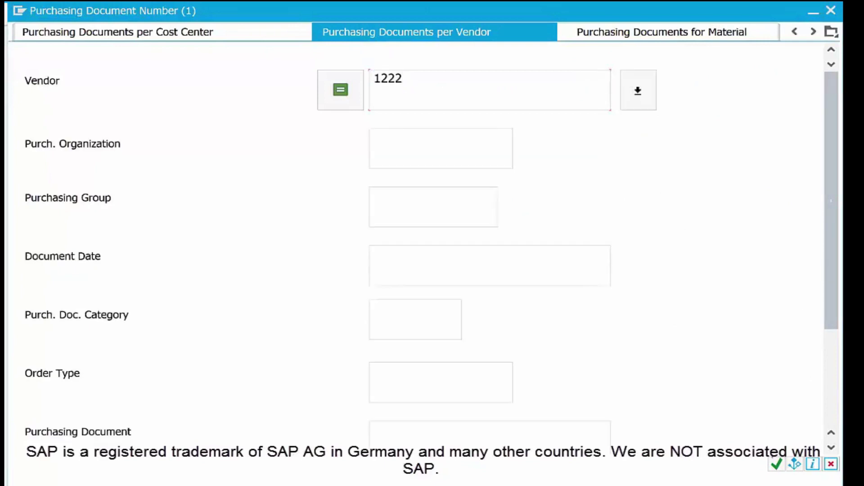
{"action": "key", "text": "Return"}
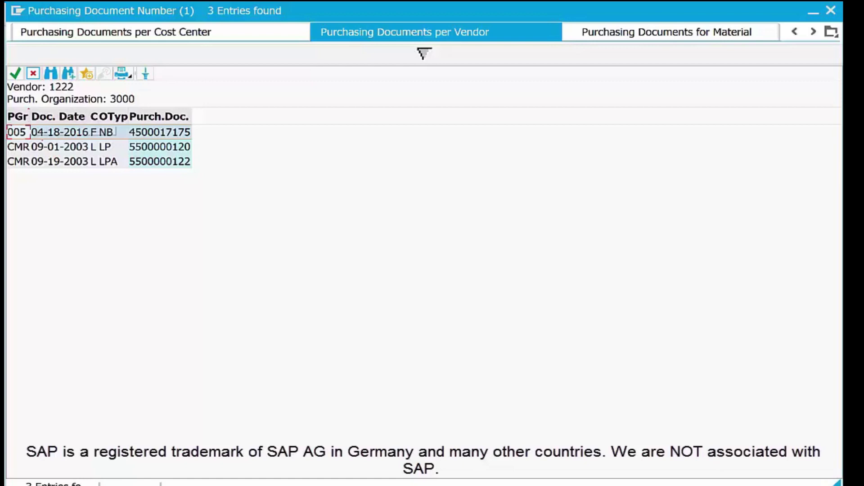
Pick the NB purchase order dated 04-18-2016 and load its items into the goods receipt
{"action": "key", "text": "Return"}
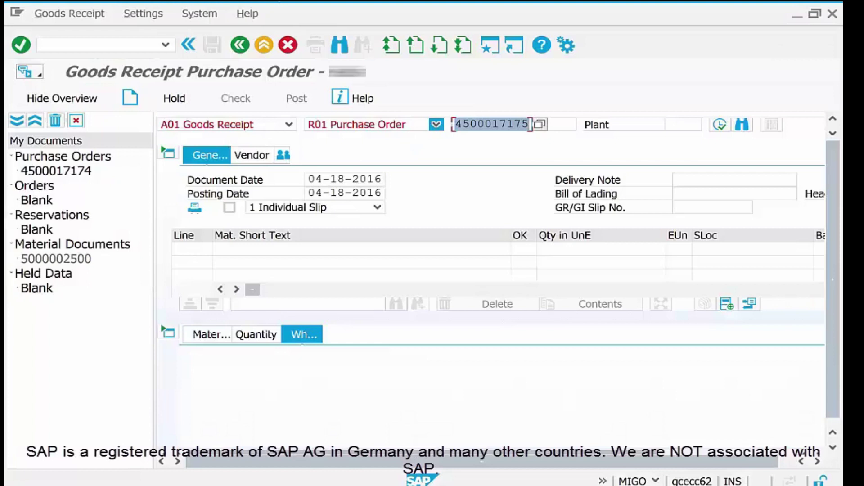
{"action": "key", "text": "Return"}
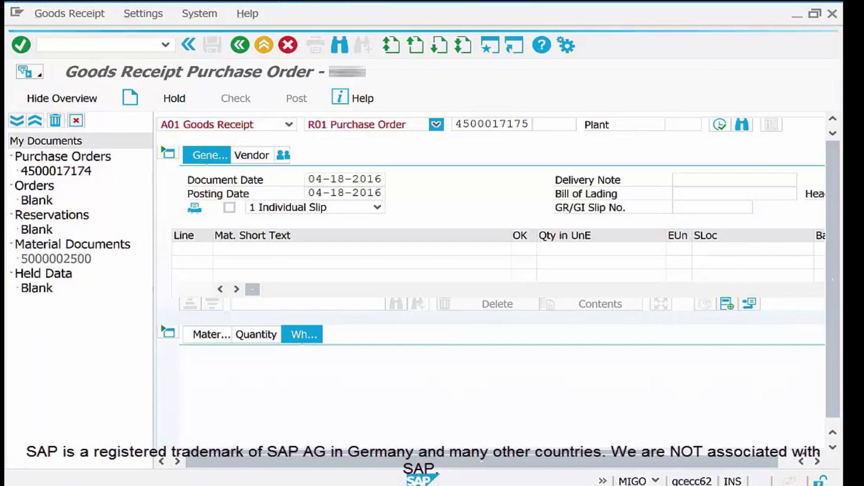
{"action": "key", "text": "Return"}
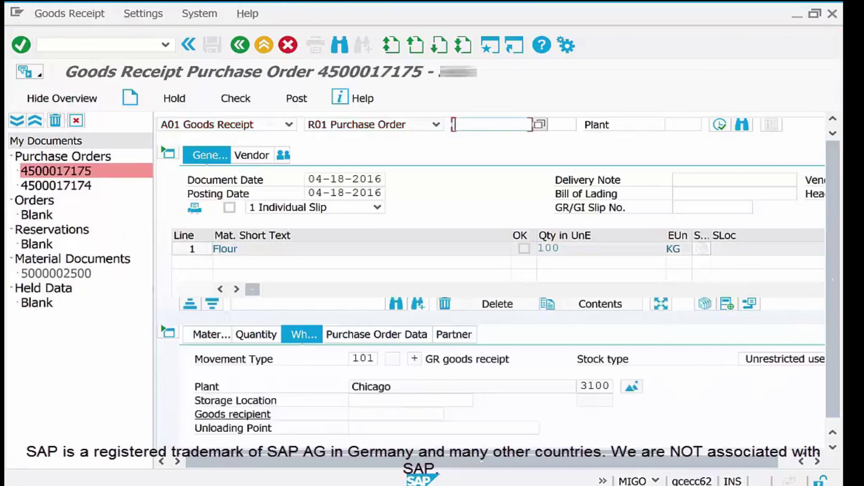
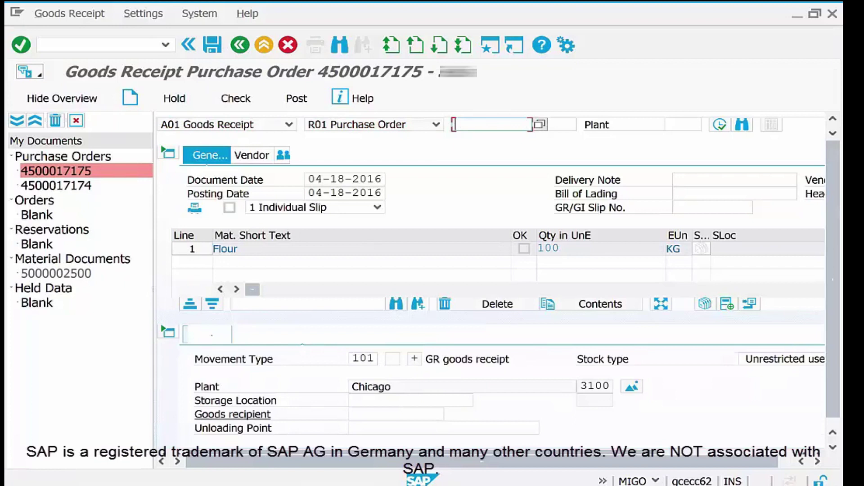
Review the Flour item's material data, entry quantity, movement type and plant
{"action": "left_click", "coordinate": [357, 359]}
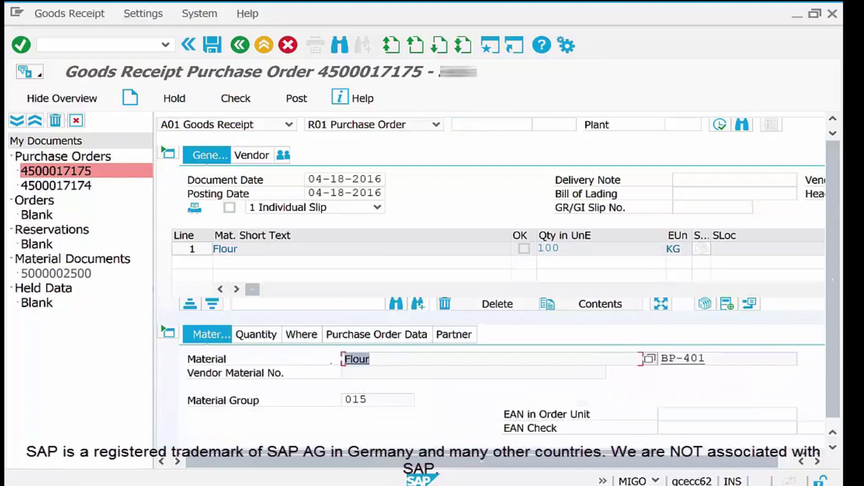
{"action": "left_click", "coordinate": [256, 334]}
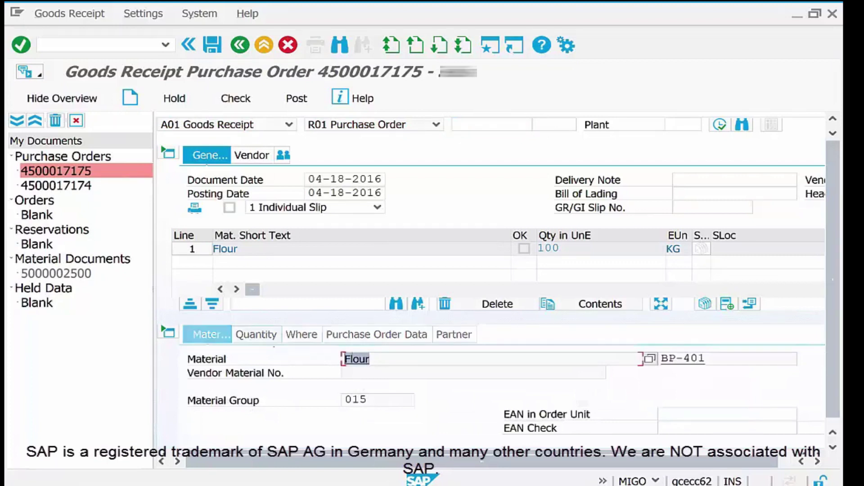
{"action": "left_click_drag", "start_coordinate": [389, 358], "coordinate": [352, 357]}
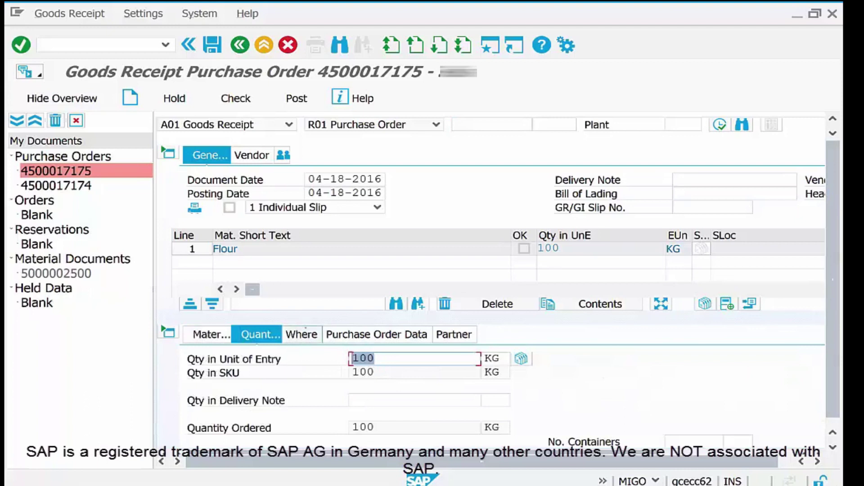
{"action": "left_click", "coordinate": [301, 334]}
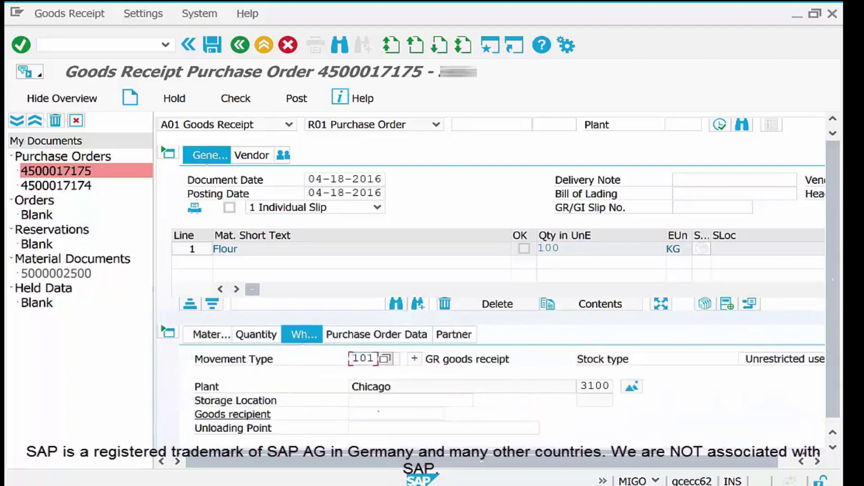
{"action": "key", "text": "Tab"}
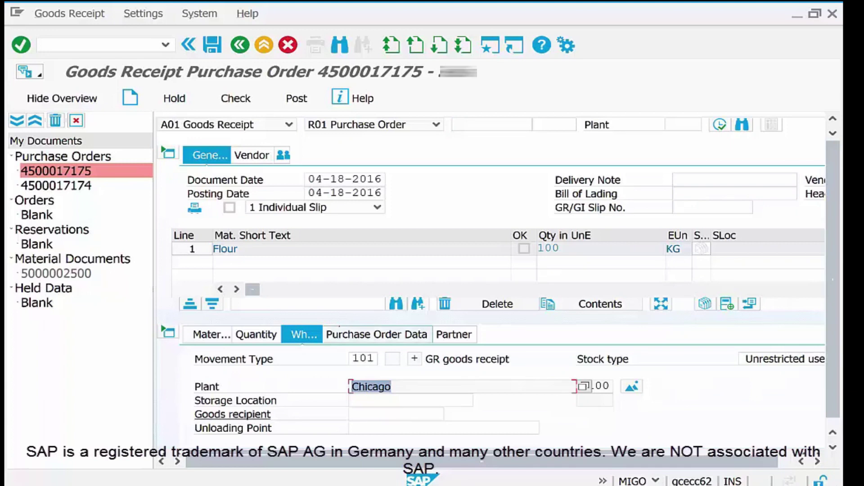
Mark the Flour item as OK, run a check on the goods receipt and close the log
{"action": "scroll", "coordinate": [495, 270], "scroll_direction": "down", "scroll_amount": 2}
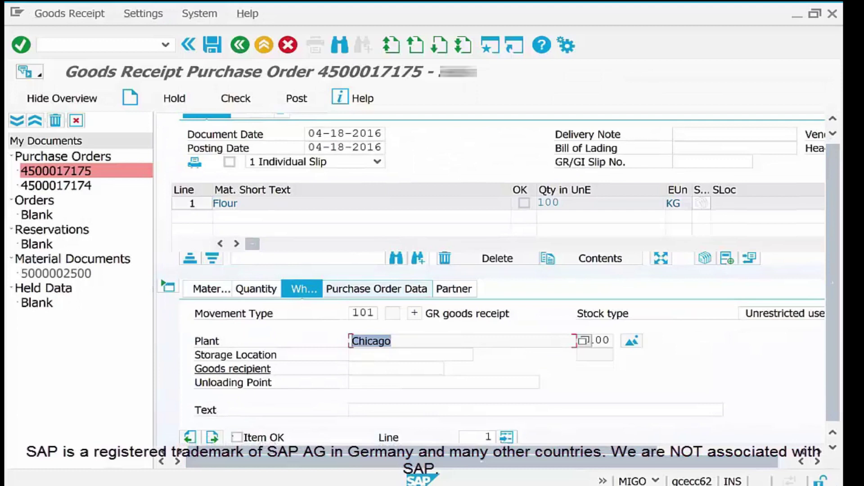
{"action": "left_click", "coordinate": [236, 437]}
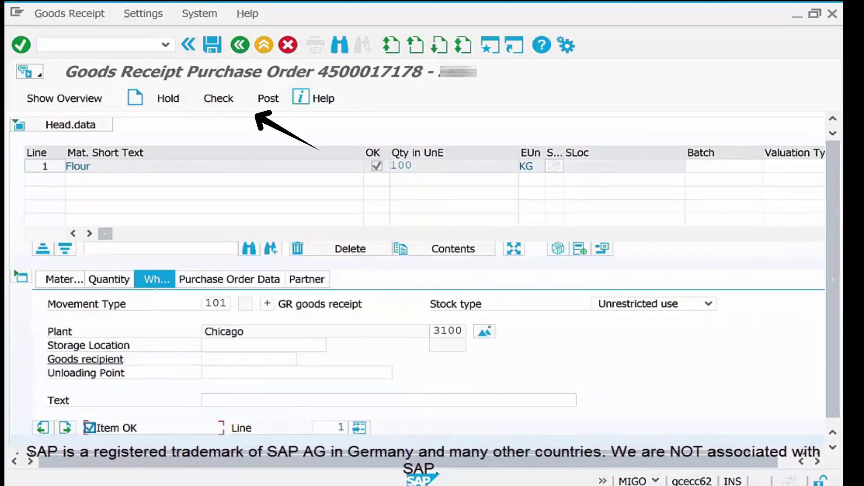
{"action": "left_click", "coordinate": [218, 98]}
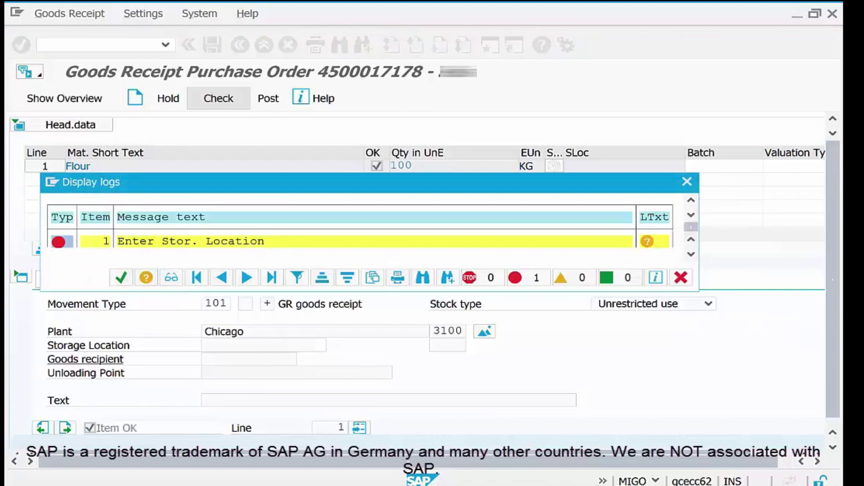
{"action": "key", "text": "Return"}
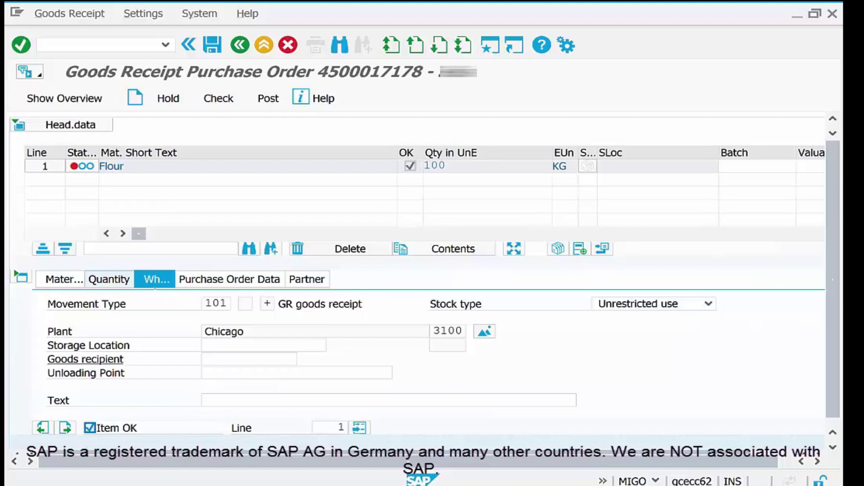
Set the Flour item's storage location to 0001 (Warehouse 0001) and post the goods receipt
{"action": "left_click", "coordinate": [243, 345]}
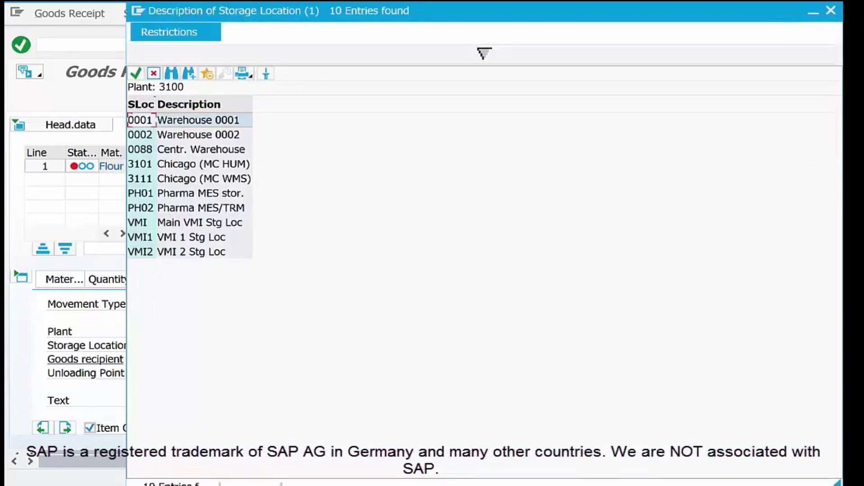
{"action": "key", "text": "Escape"}
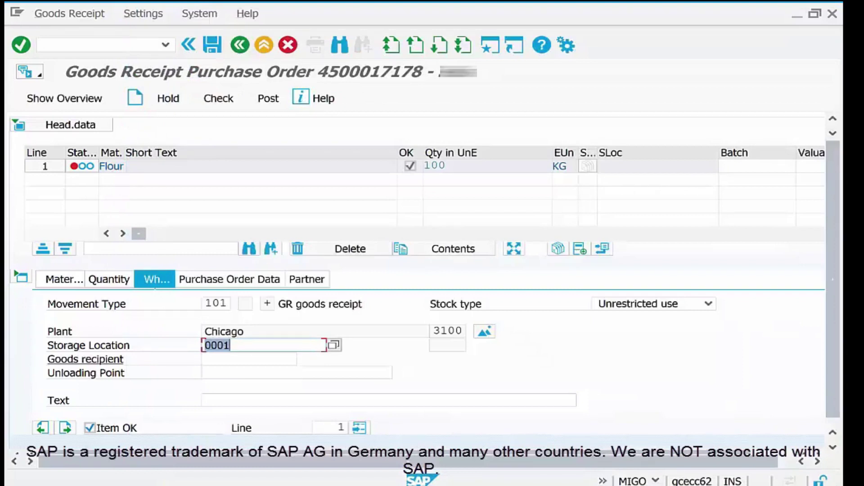
{"action": "left_click", "coordinate": [26, 48]}
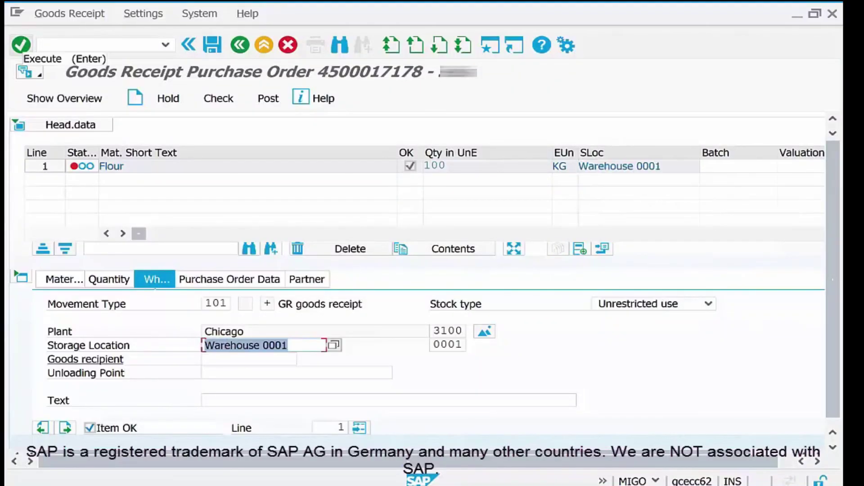
{"action": "key", "text": "ctrl+s"}
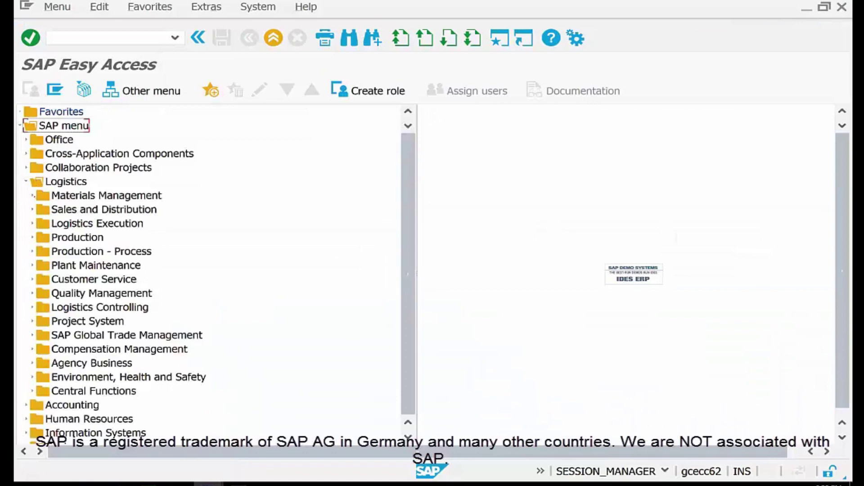
Open the MMBE Stock Overview transaction from the stock reports under Inventory Management's Environment
{"action": "left_click", "coordinate": [32, 195]}
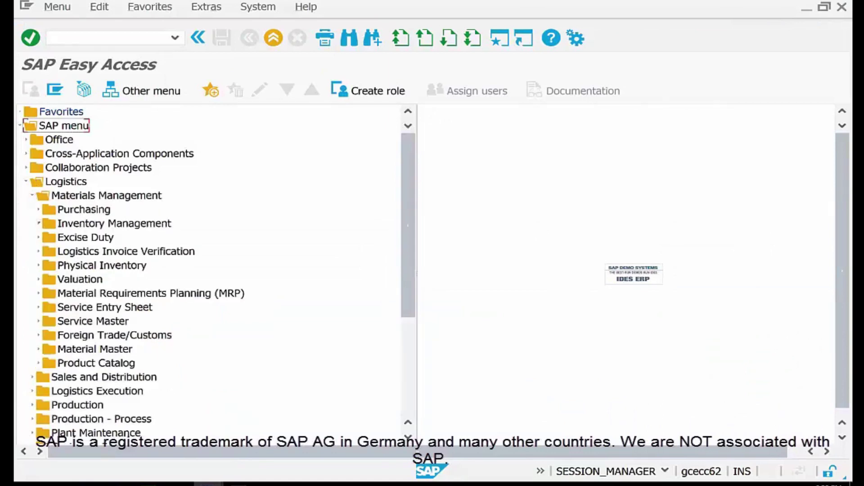
{"action": "left_click", "coordinate": [39, 223]}
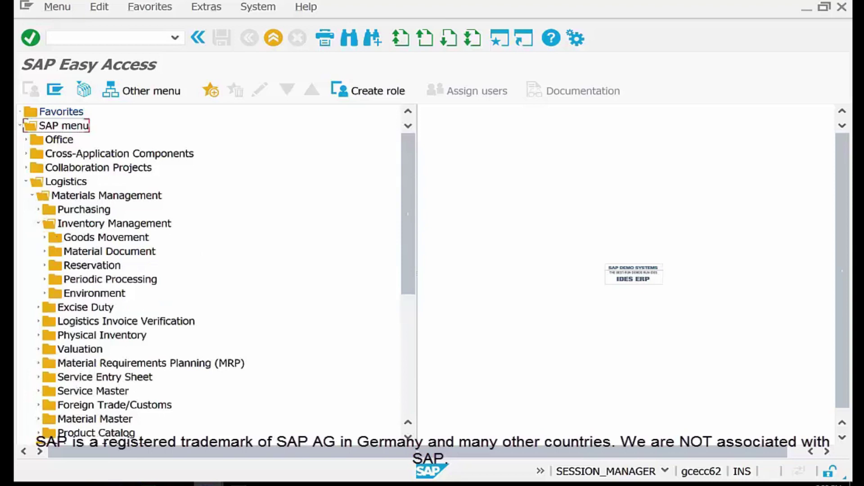
{"action": "left_click", "coordinate": [44, 293]}
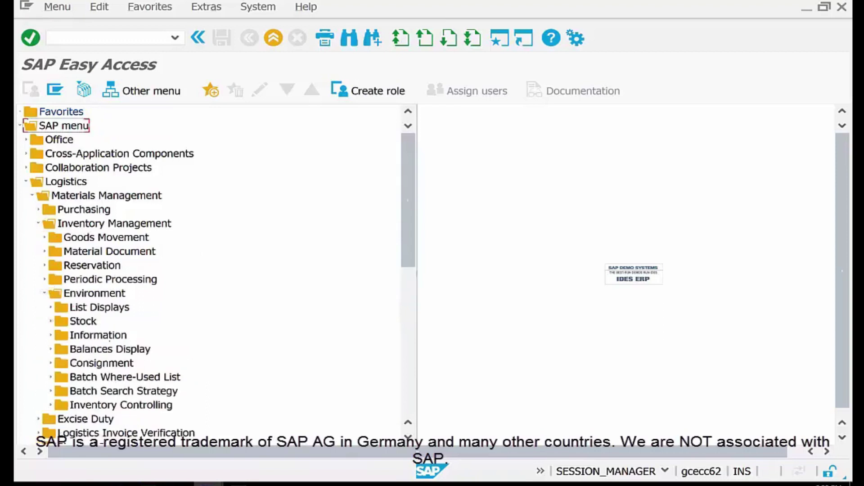
{"action": "left_click", "coordinate": [51, 321]}
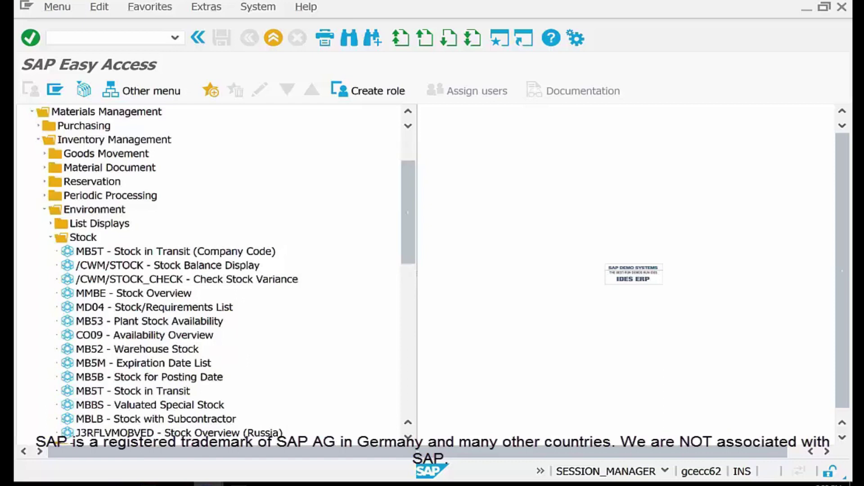
{"action": "left_click", "coordinate": [134, 293]}
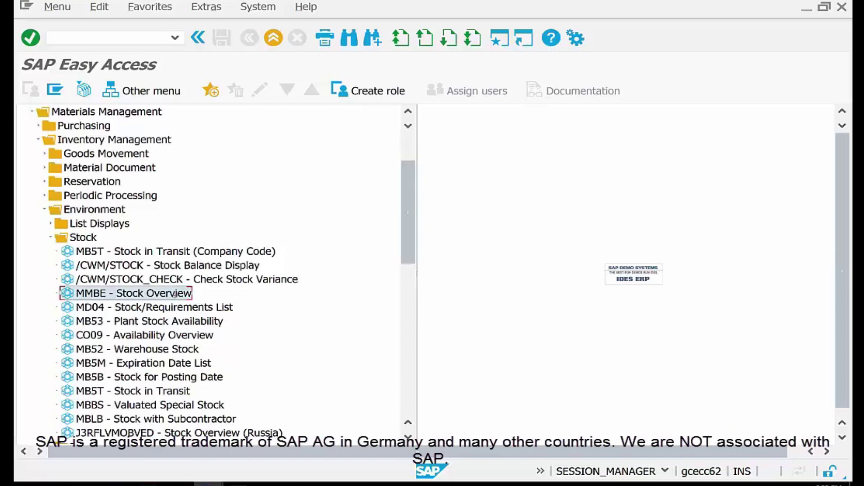
{"action": "double_click", "coordinate": [174, 294]}
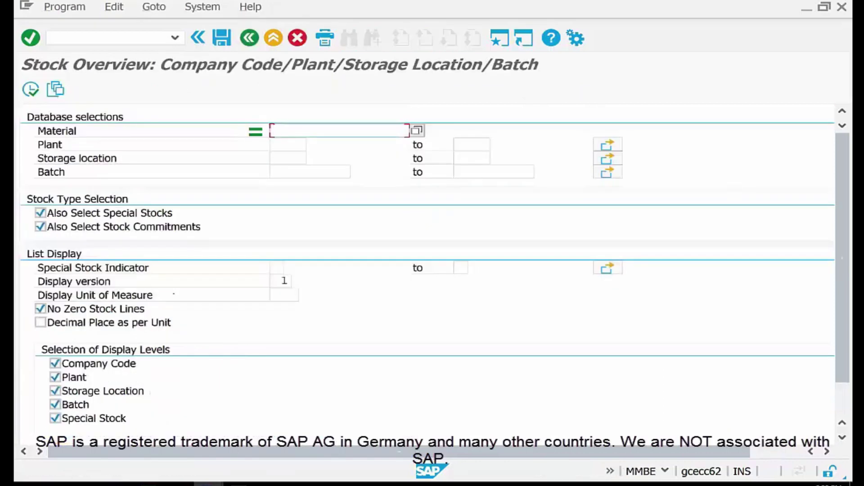
Run the stock overview for material BP-401
{"action": "key", "text": "BackSpace"}
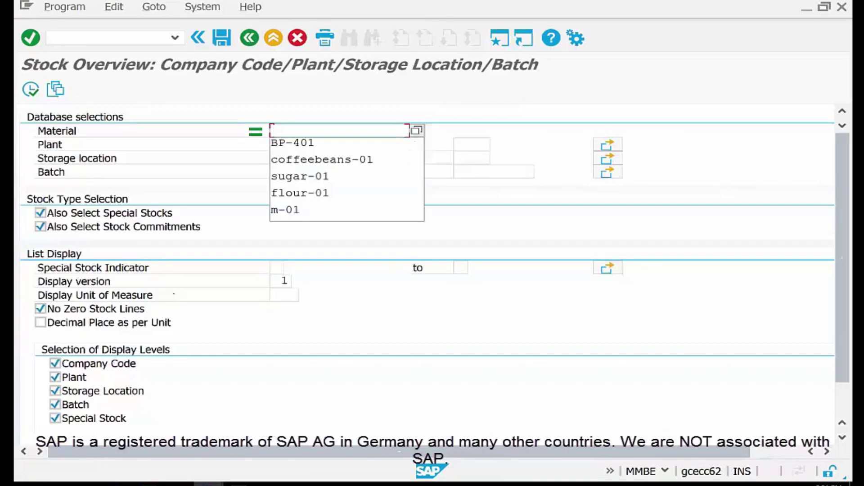
{"action": "key", "text": "Down"}
{"action": "key", "text": "Return"}
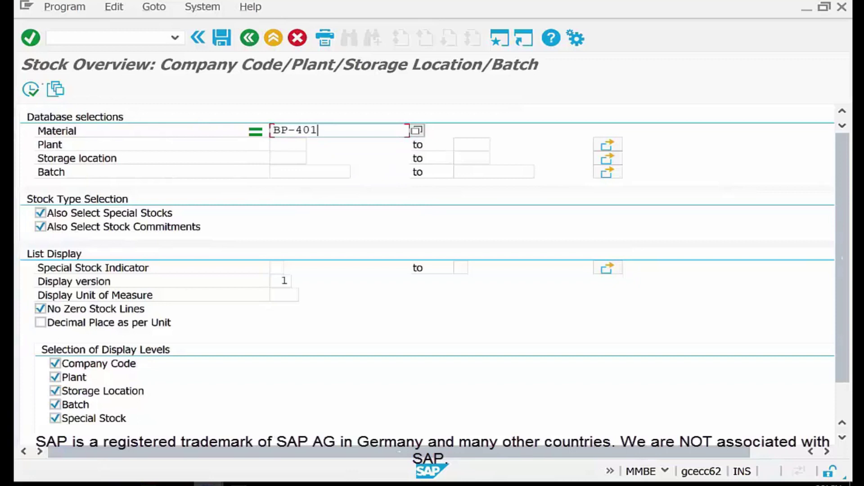
{"action": "key", "text": "F8"}
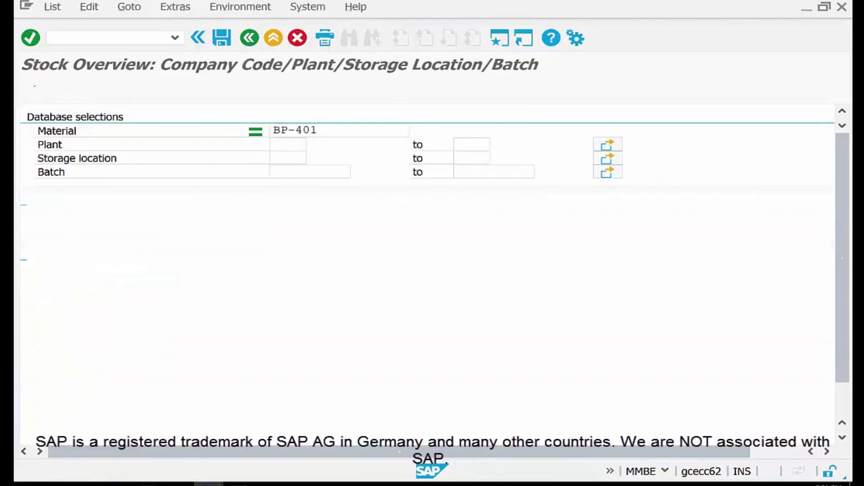
Examine the unrestricted-use stock of Flour in Warehouse 0001, along with its material number and base unit of measure
{"action": "left_click", "coordinate": [133, 293]}
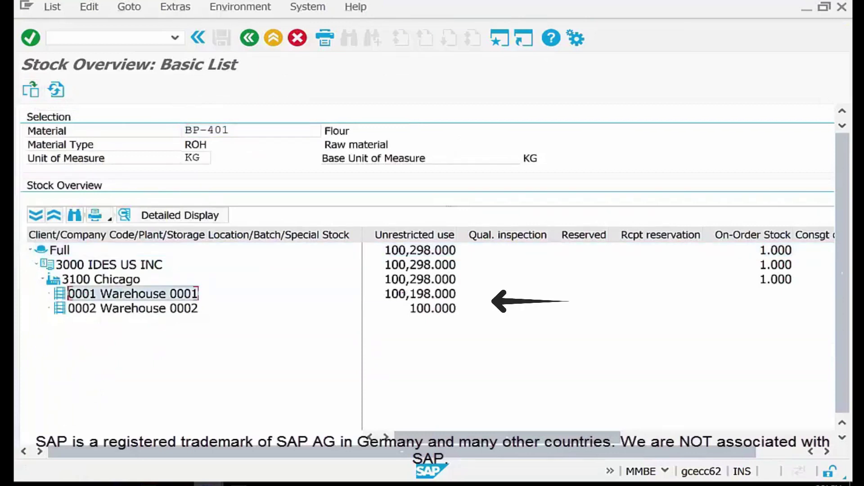
{"action": "left_click", "coordinate": [420, 294]}
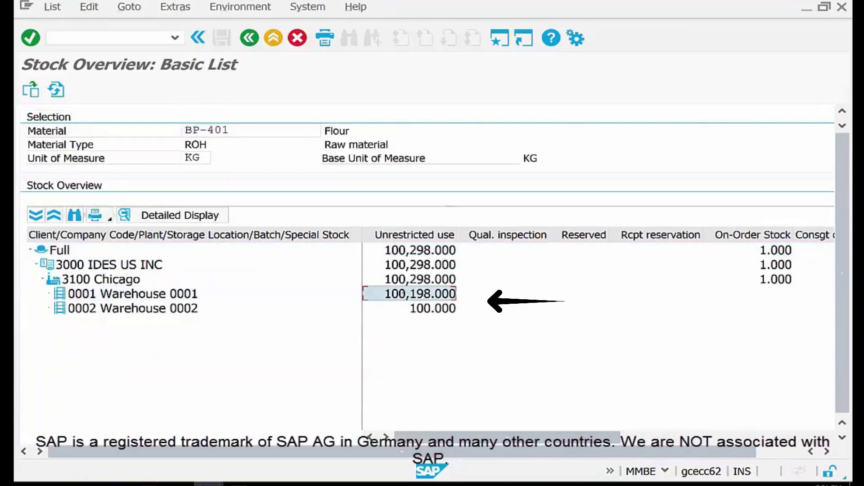
{"action": "left_click", "coordinate": [207, 130]}
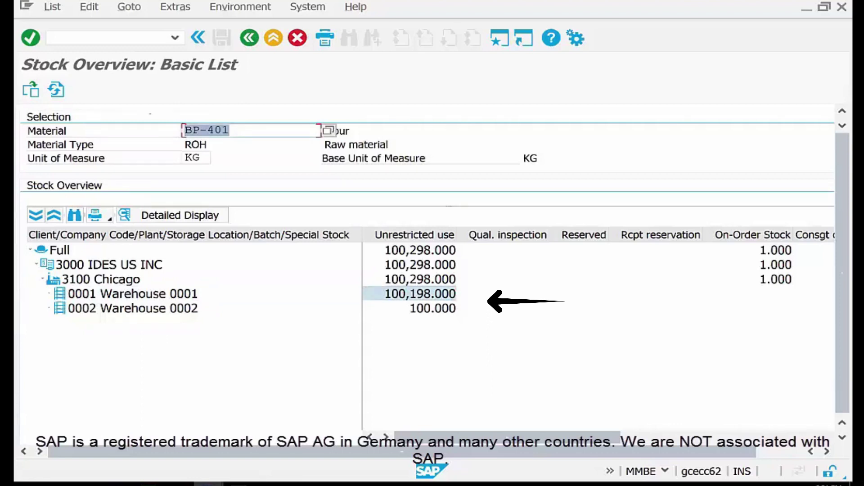
{"action": "left_click", "coordinate": [530, 158]}
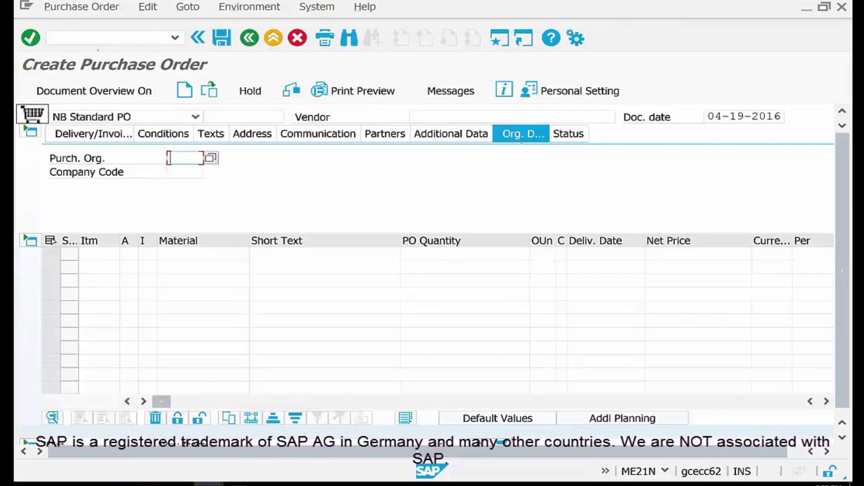
Set the new standard purchase order's vendor to 1222 ABC Supply Company and its item material to BP-401
{"action": "left_click", "coordinate": [413, 116]}
{"action": "type", "text": "1"}
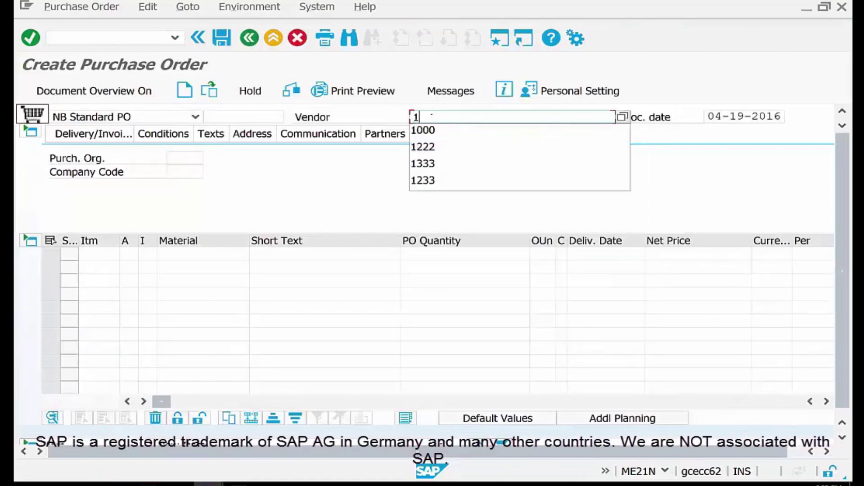
{"action": "key", "text": "Down"}
{"action": "key", "text": "Down"}
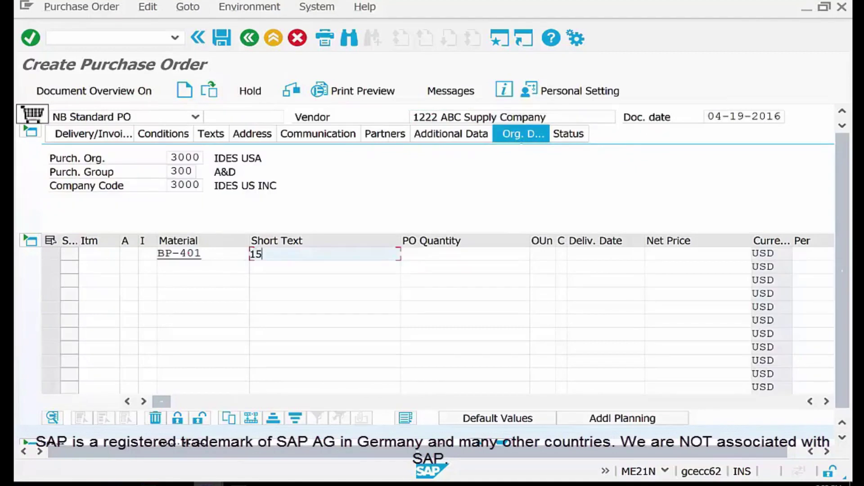
Enter 150 as the item's short text and PO quantity, assign plant 3100 and save the purchase order
{"action": "type", "text": "0"}
{"action": "key", "text": "Return"}
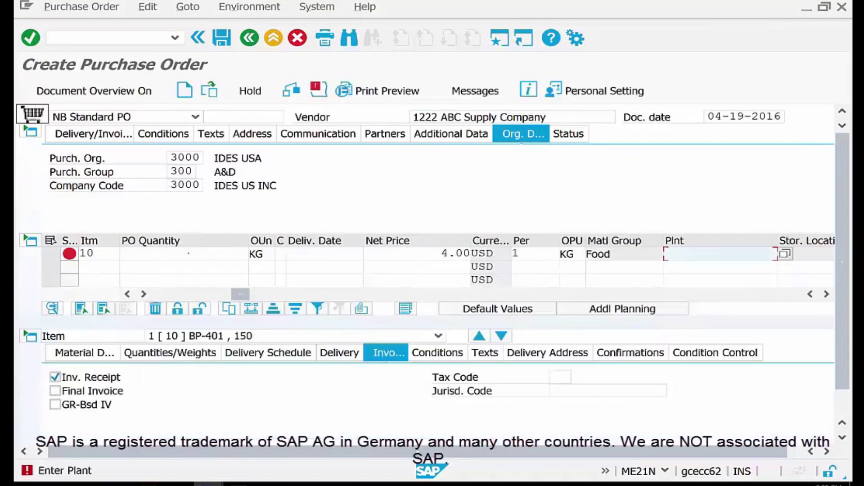
{"action": "type", "text": "3100"}
{"action": "key", "text": "ctrl+s"}
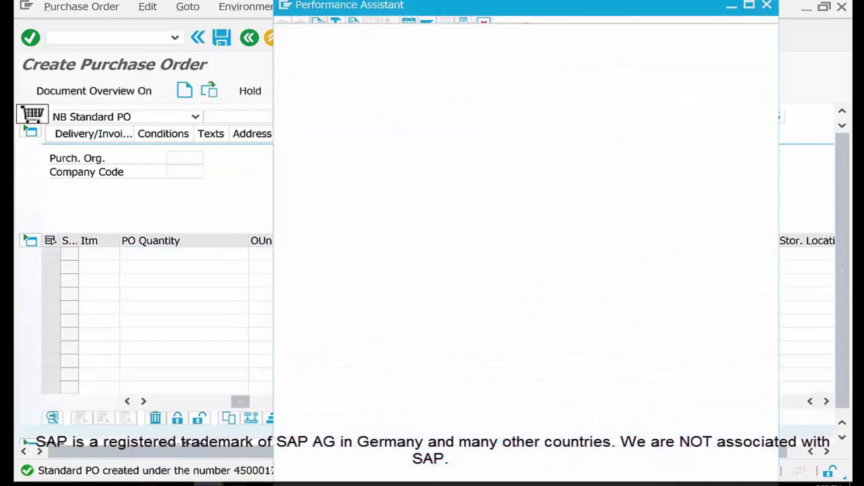
Copy the number of the newly created purchase order and leave purchase order creation
{"action": "double_click", "coordinate": [515, 35]}
{"action": "key", "text": "ctrl+c"}
{"action": "left_click", "coordinate": [767, 5]}
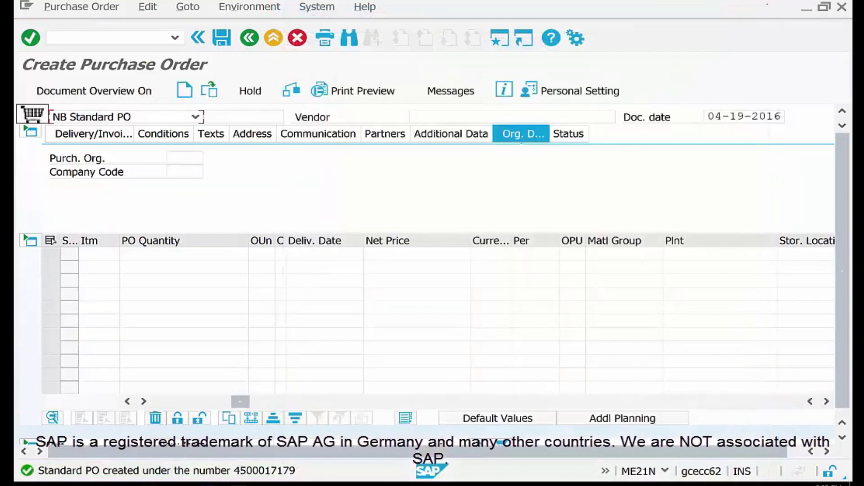
{"action": "key", "text": "F3"}
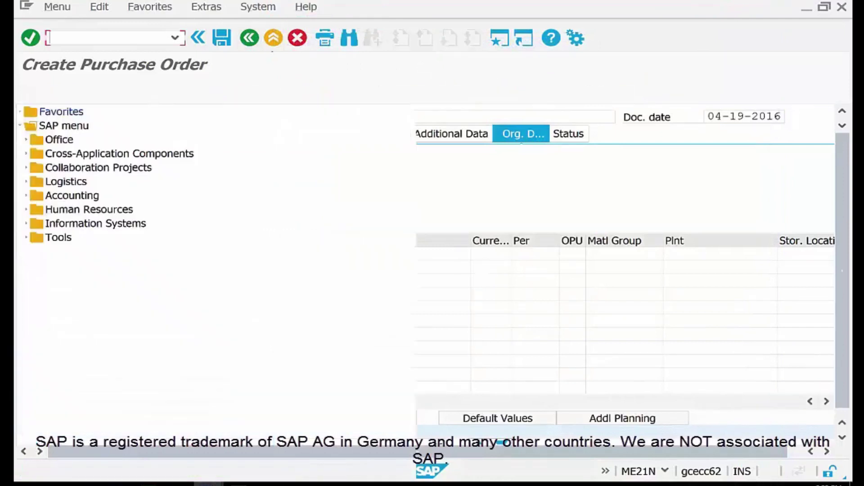
Open transaction MIGO and load the item of the copied purchase order into the goods receipt
{"action": "type", "text": "m"}
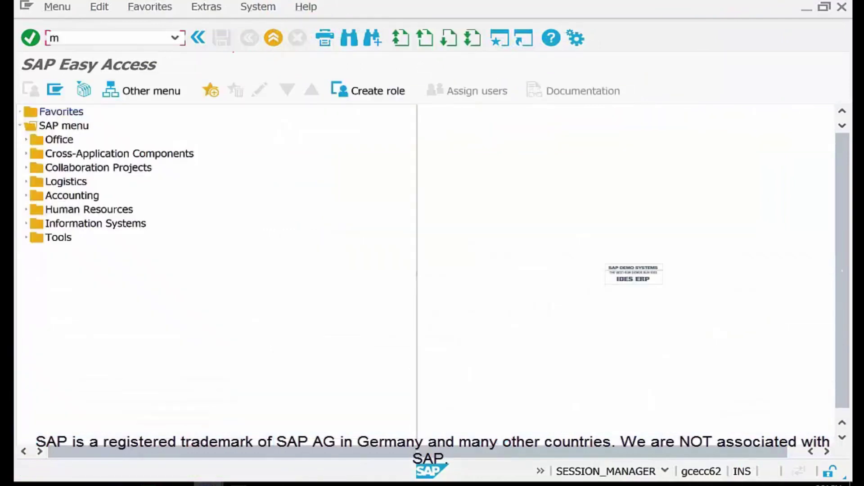
{"action": "type", "text": "igo"}
{"action": "key", "text": "Return"}
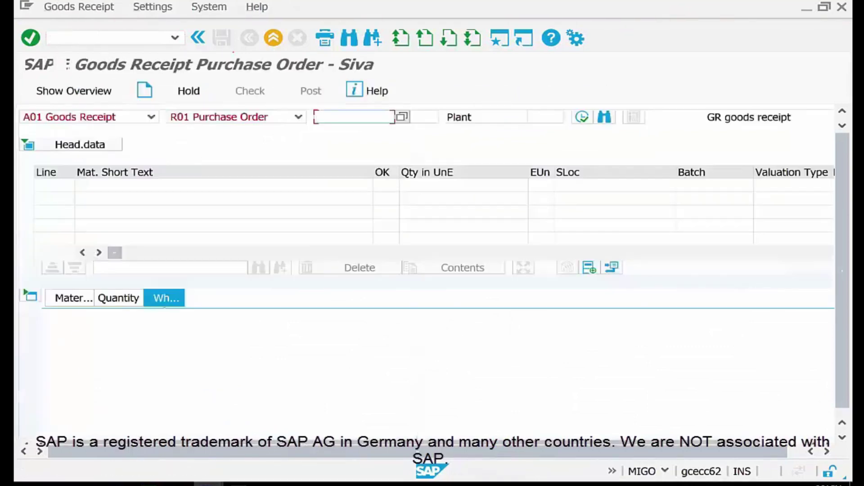
{"action": "key", "text": "ctrl+v"}
{"action": "key", "text": "Return"}
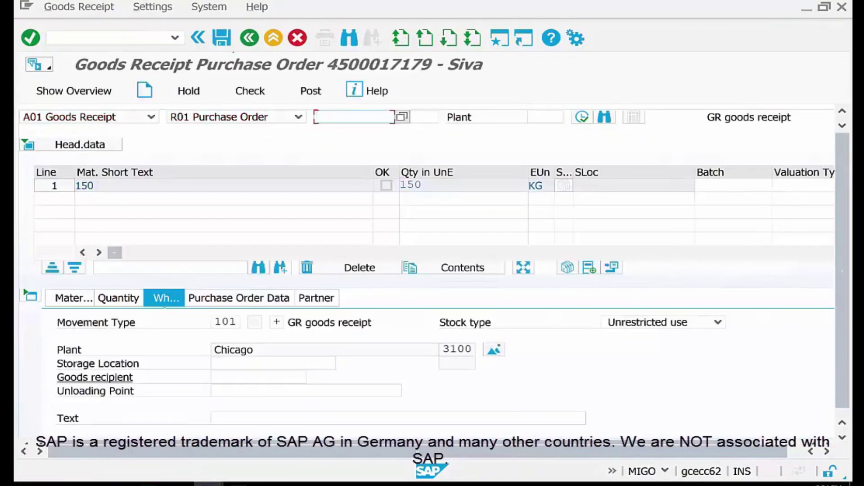
Assign storage location 0002 to the item, mark it as OK, and check and post the goods receipt
{"action": "left_click", "coordinate": [243, 362]}
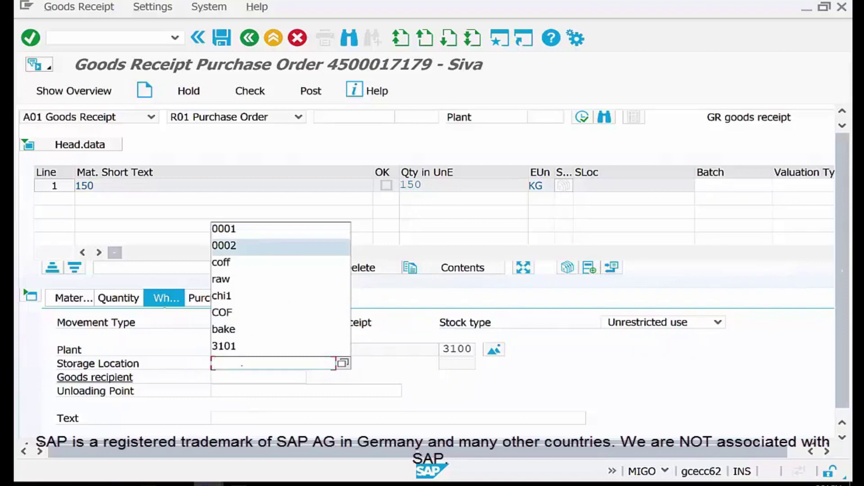
{"action": "key", "text": "Return"}
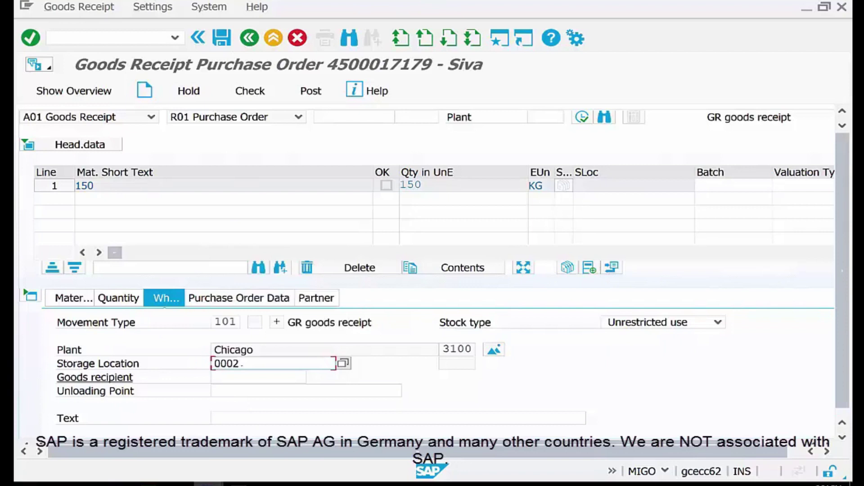
{"action": "key", "text": "Return"}
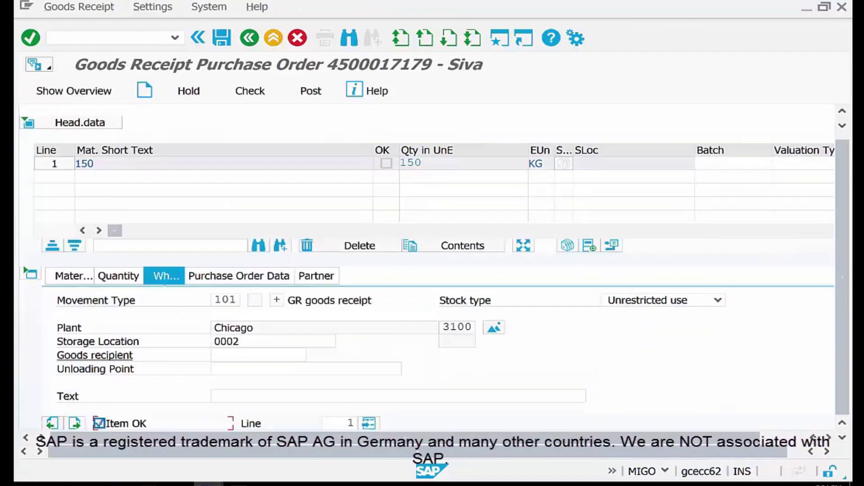
{"action": "left_click", "coordinate": [250, 90]}
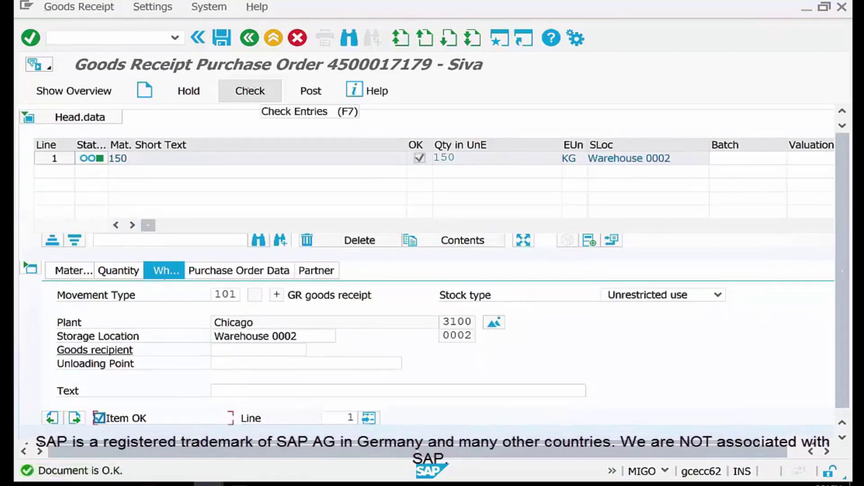
{"action": "left_click", "coordinate": [222, 38]}
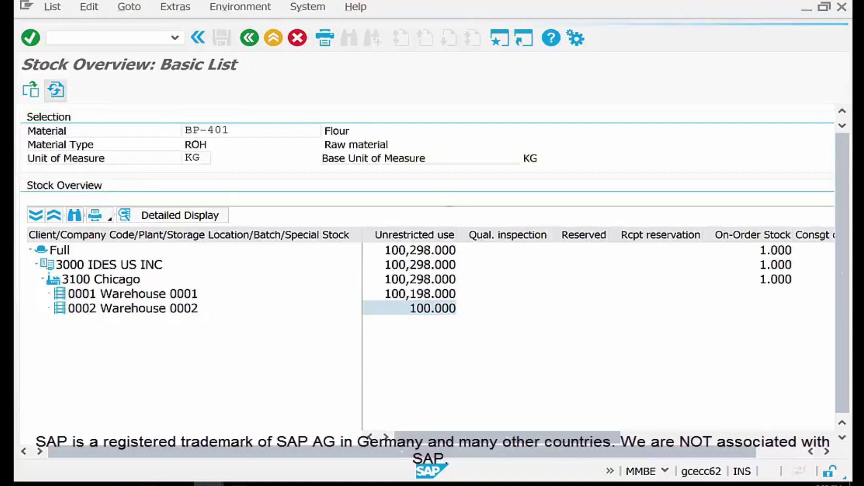
Refresh the Flour stock overview and check the unrestricted-use stock of Warehouse 0002
{"action": "left_click", "coordinate": [56, 91]}
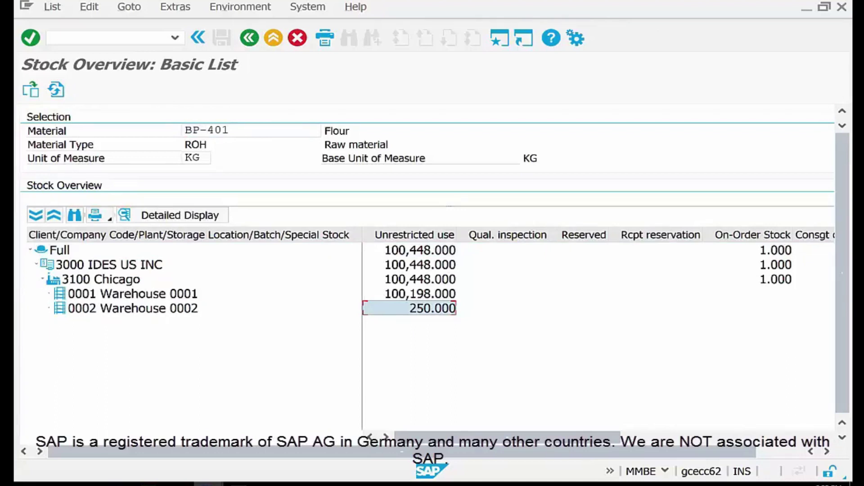
{"action": "left_click", "coordinate": [133, 308]}
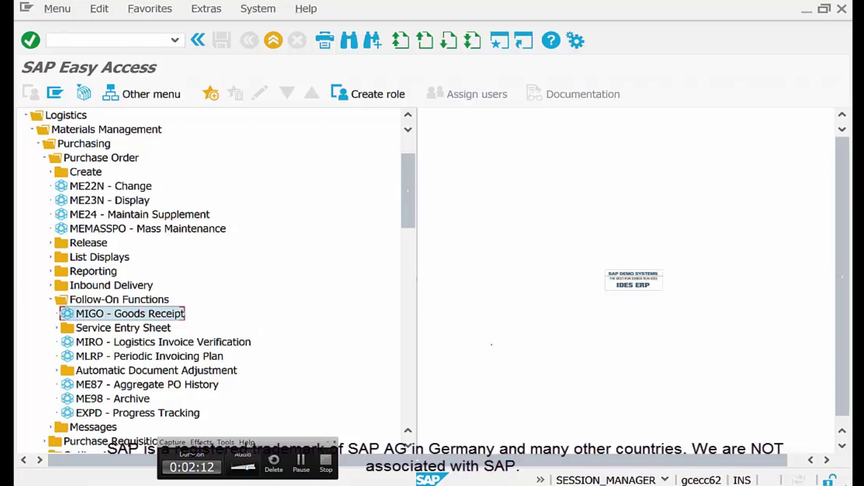
Review the Flour purchase order's item, plant, storage location and purchase order history in ME22N, and return to the main menu
{"action": "double_click", "coordinate": [150, 186]}
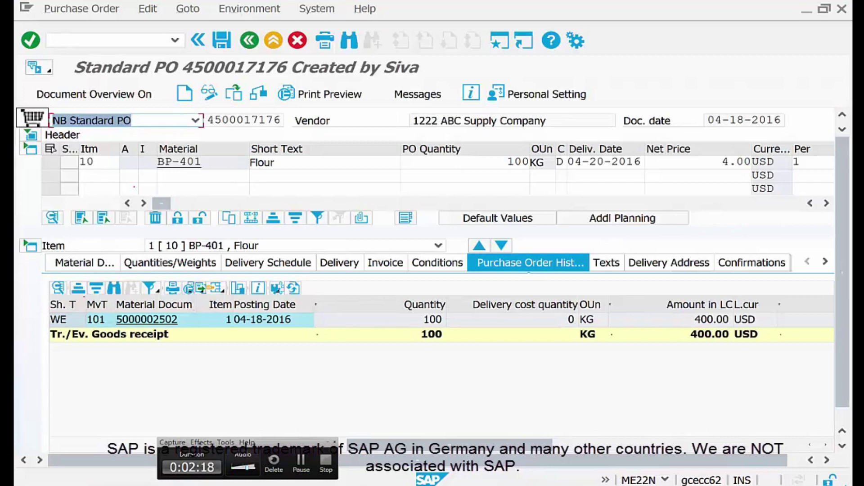
{"action": "scroll", "coordinate": [439, 176], "scroll_direction": "right", "scroll_amount": 5}
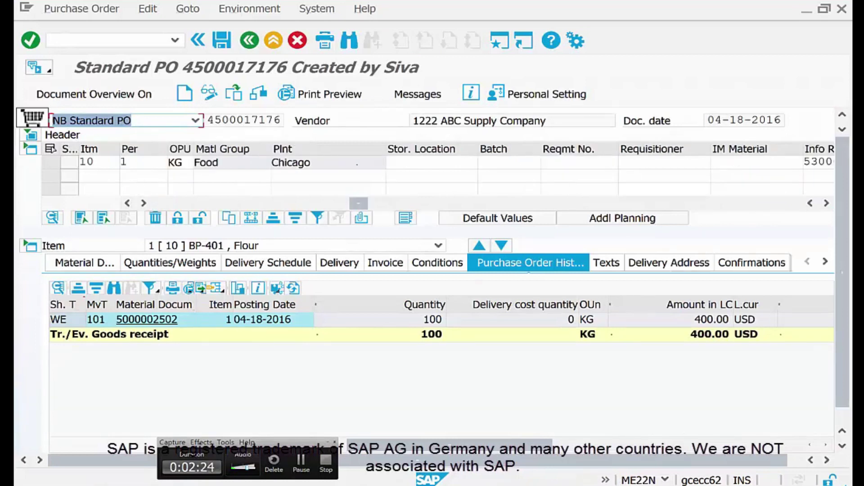
{"action": "left_click", "coordinate": [311, 162]}
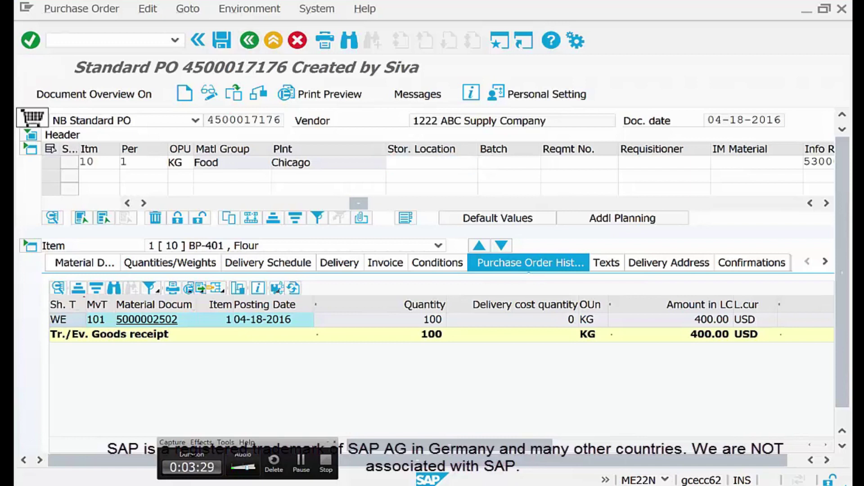
{"action": "key", "text": "F3"}
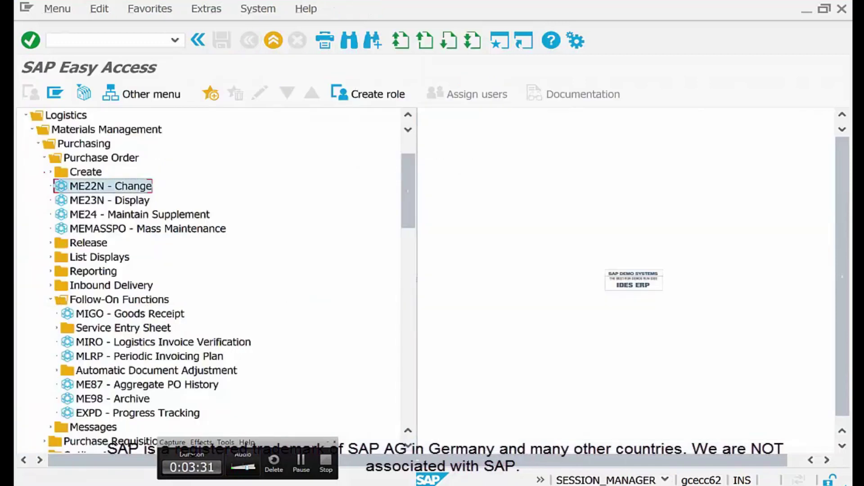